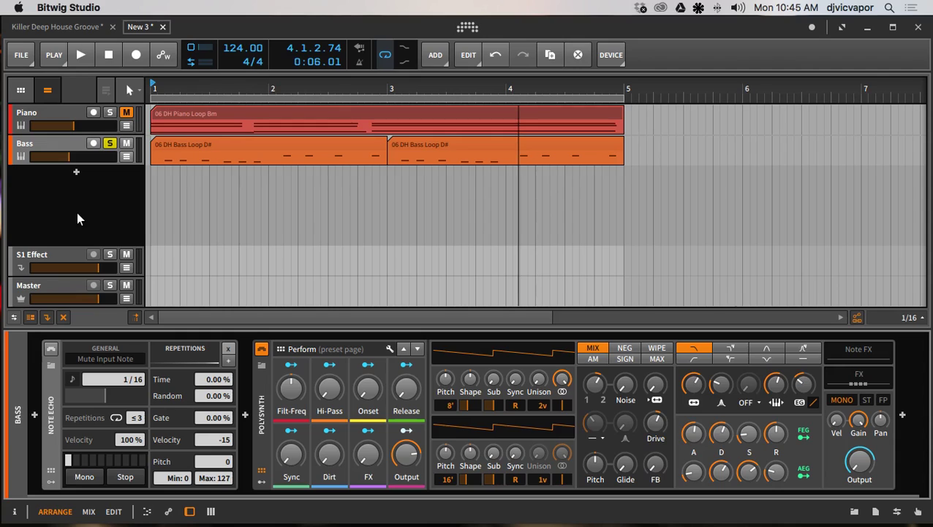
Play the bass loop briefly without echo, and enable the Note Echo device on the Bass track
{"action": "key", "text": "space"}
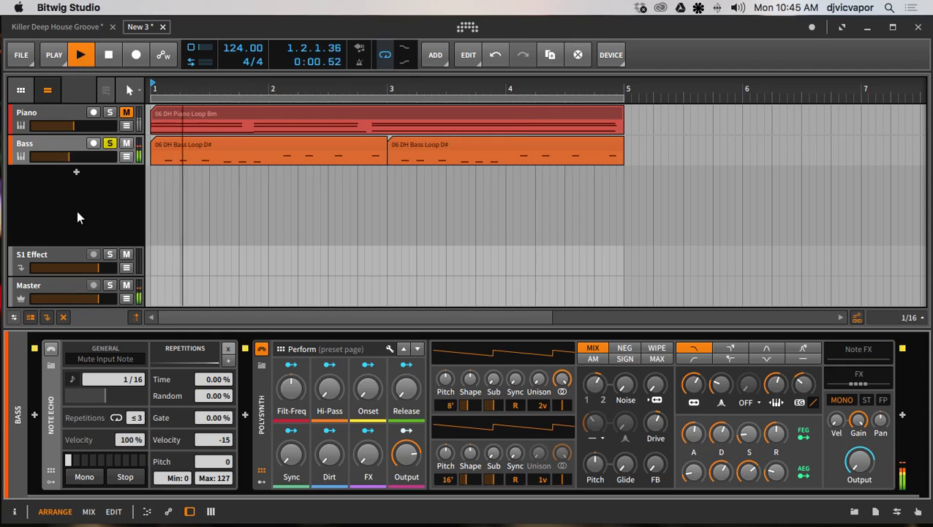
{"action": "key", "text": "space"}
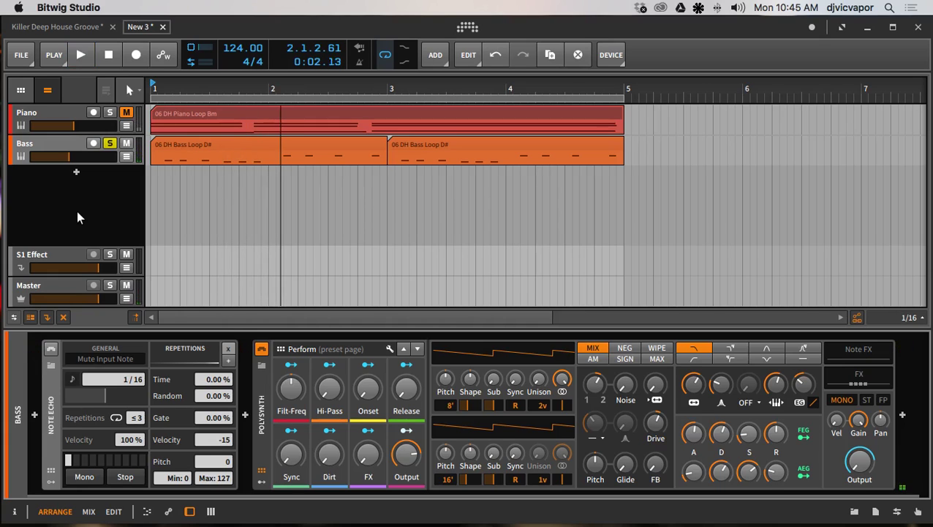
{"action": "left_click", "coordinate": [49, 351]}
Try Note Echo's delay time in milliseconds and at a synced 2/16, returning it to a synced 1/16
{"action": "left_click", "coordinate": [73, 381]}
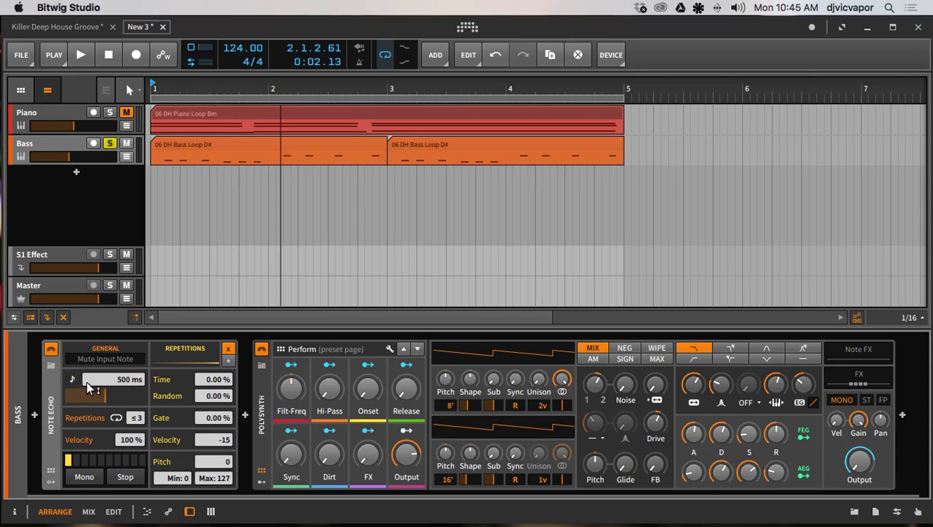
{"action": "left_click", "coordinate": [73, 381]}
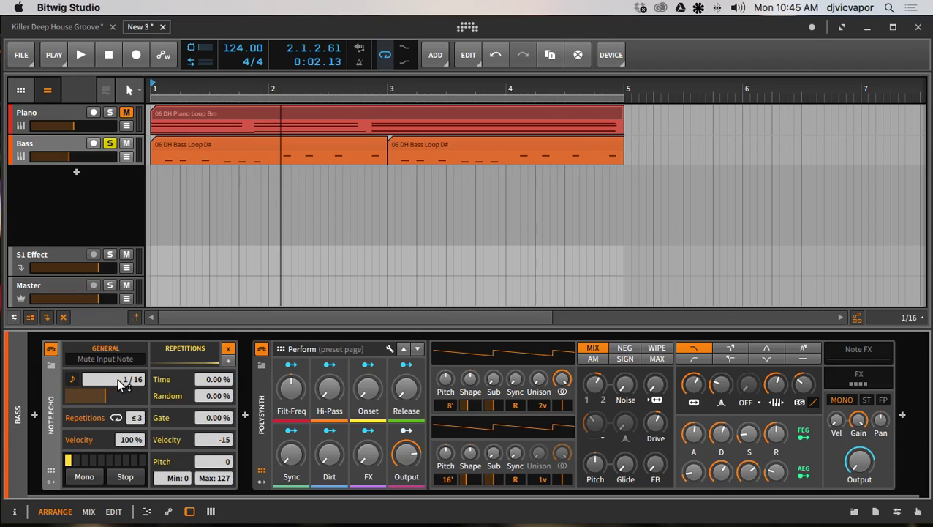
{"action": "left_click_drag", "start_coordinate": [114, 380], "coordinate": [113, 373]}
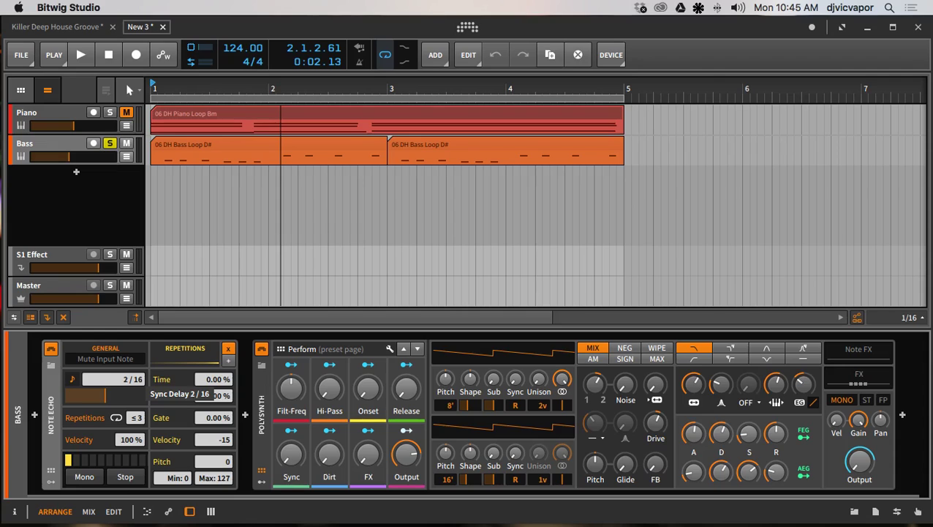
{"action": "left_click_drag", "start_coordinate": [113, 373], "coordinate": [120, 379]}
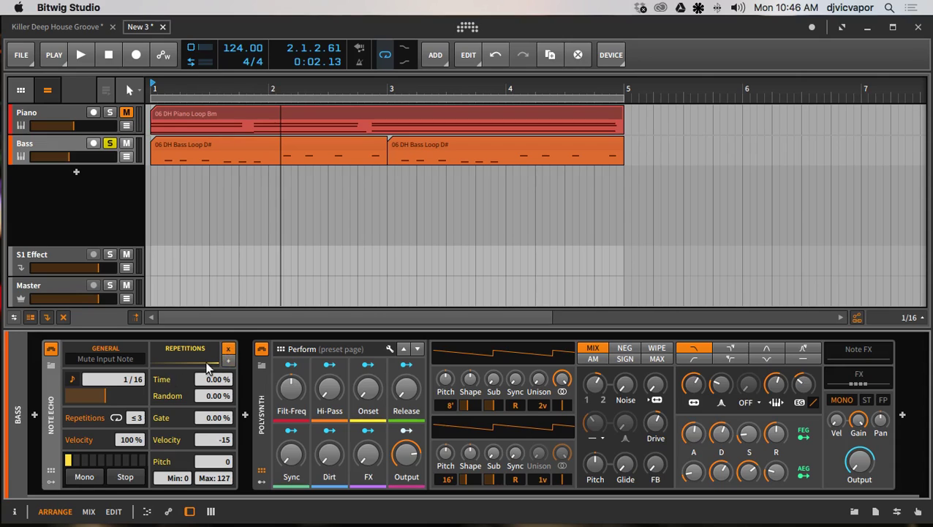
Set Note Echo's maximum repetitions to 4, trying endless repetition and a 45% velocity before restoring 100%
{"action": "left_click", "coordinate": [115, 419]}
{"action": "left_click", "coordinate": [117, 421]}
{"action": "left_click", "coordinate": [116, 420]}
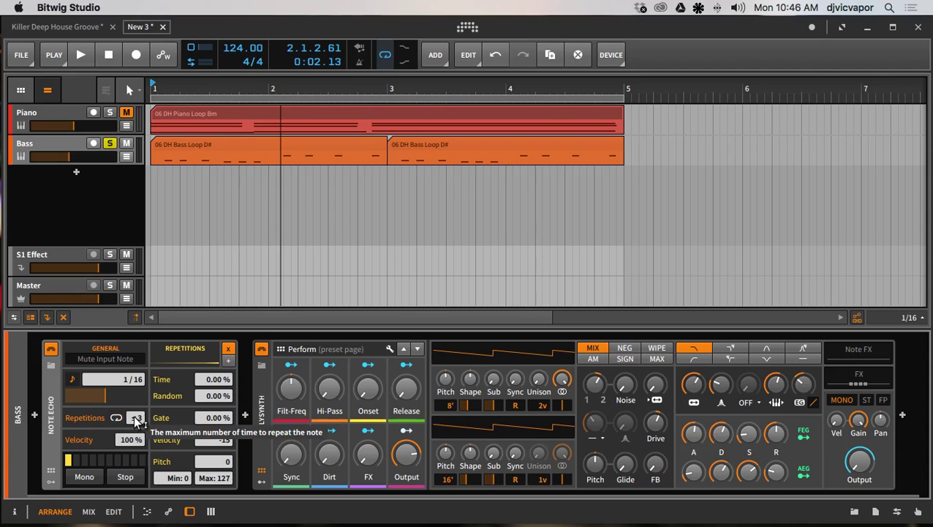
{"action": "left_click_drag", "start_coordinate": [135, 420], "coordinate": [130, 448]}
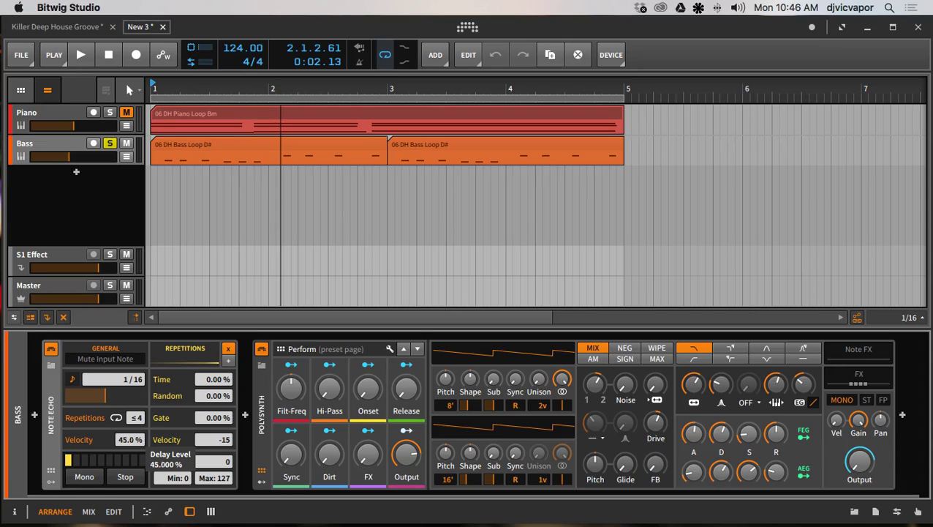
{"action": "left_click_drag", "start_coordinate": [130, 448], "coordinate": [130, 442]}
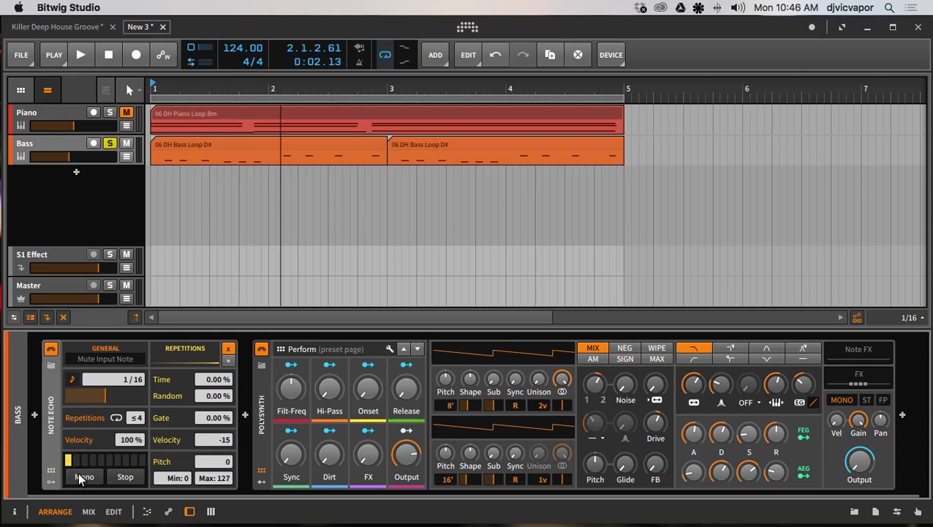
Try Note Echo's Mono option and the repetition Time offset, leaving Mono off and Time at 0%
{"action": "left_click", "coordinate": [81, 476]}
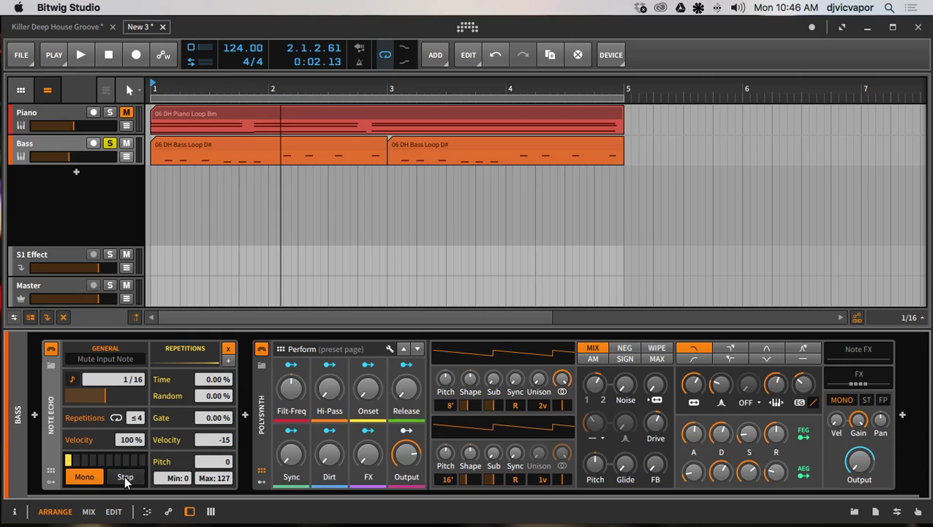
{"action": "left_click", "coordinate": [89, 477]}
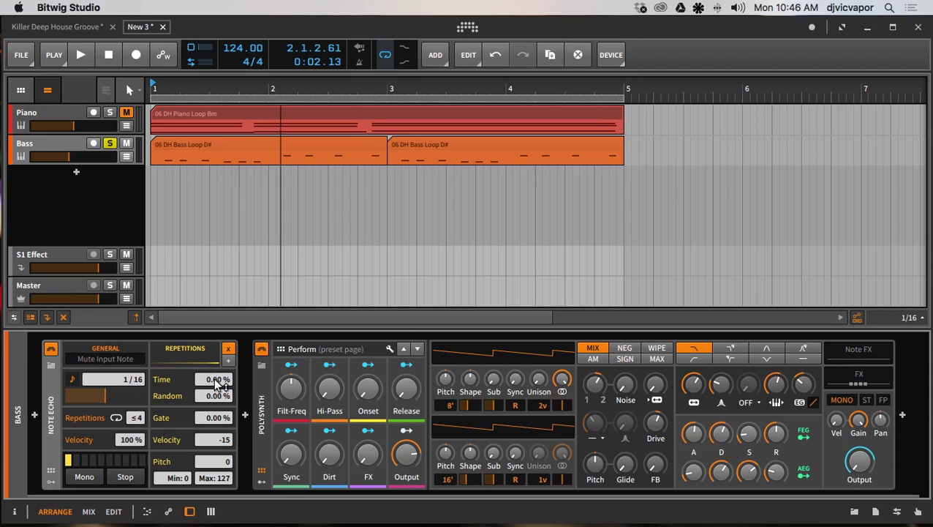
{"action": "left_click_drag", "start_coordinate": [216, 384], "coordinate": [213, 396]}
With the loop playing, mute Note Echo's input notes and raise the sync delay stepwise to 11/16
{"action": "key", "text": "space"}
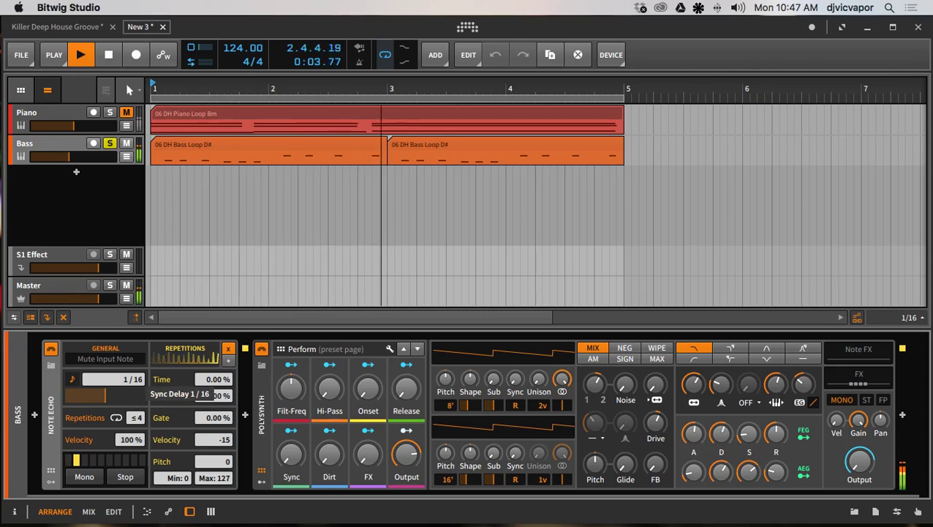
{"action": "scroll", "coordinate": [119, 380], "scroll_direction": "up", "scroll_amount": 1}
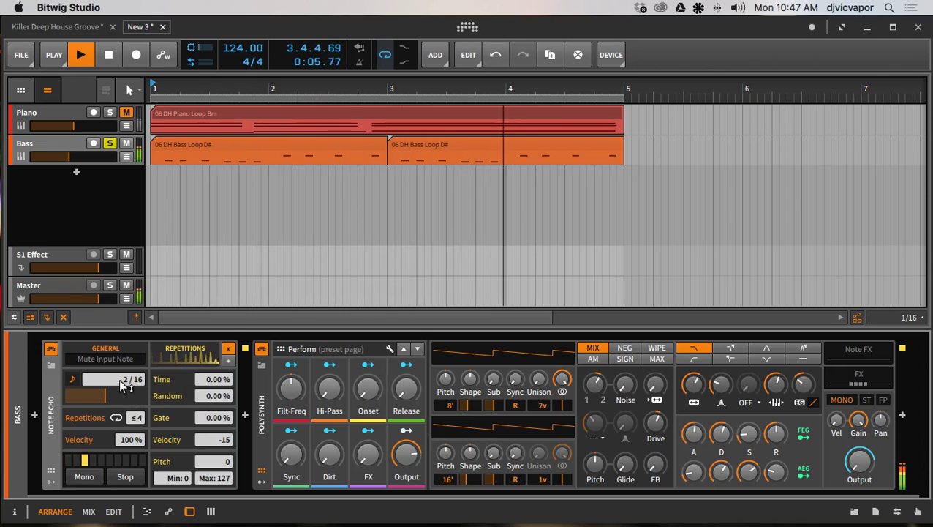
{"action": "scroll", "coordinate": [121, 382], "scroll_direction": "up", "scroll_amount": 1}
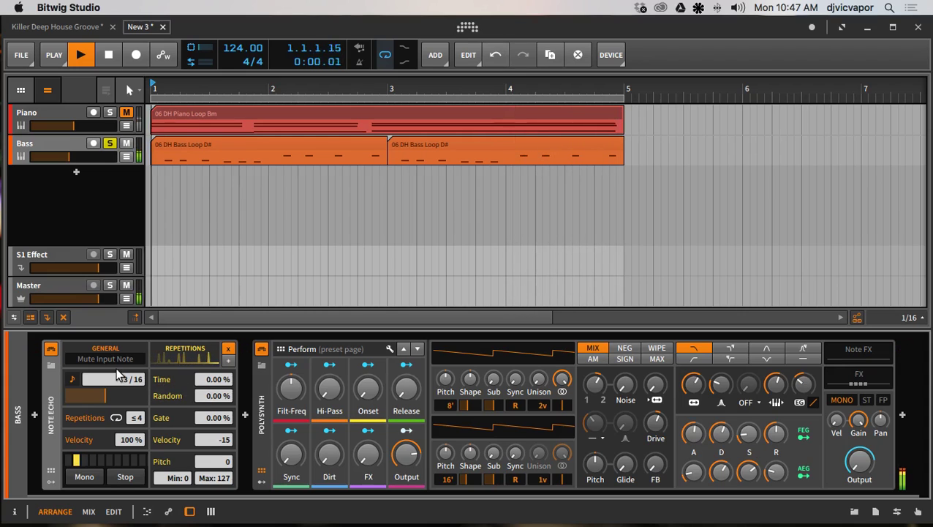
{"action": "left_click", "coordinate": [117, 357]}
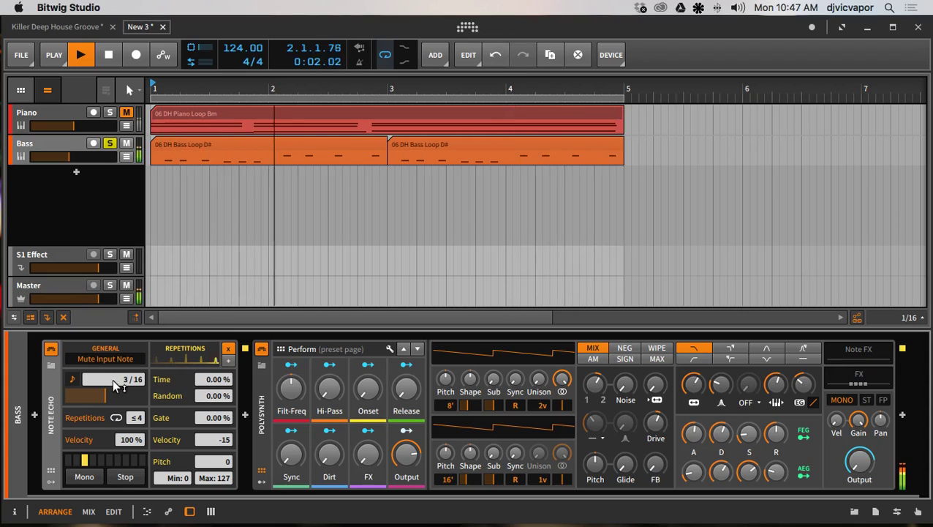
{"action": "scroll", "coordinate": [115, 385], "scroll_direction": "up", "scroll_amount": 1}
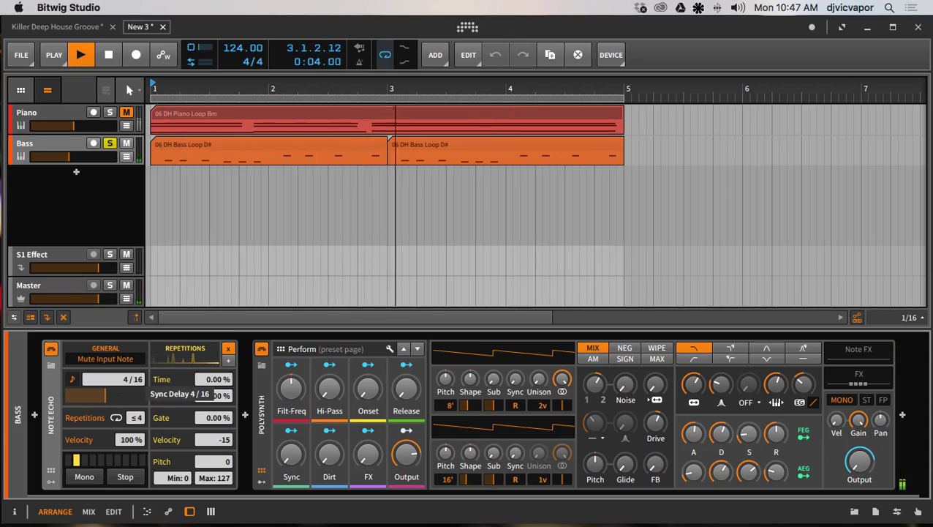
{"action": "scroll", "coordinate": [115, 387], "scroll_direction": "up", "scroll_amount": 5}
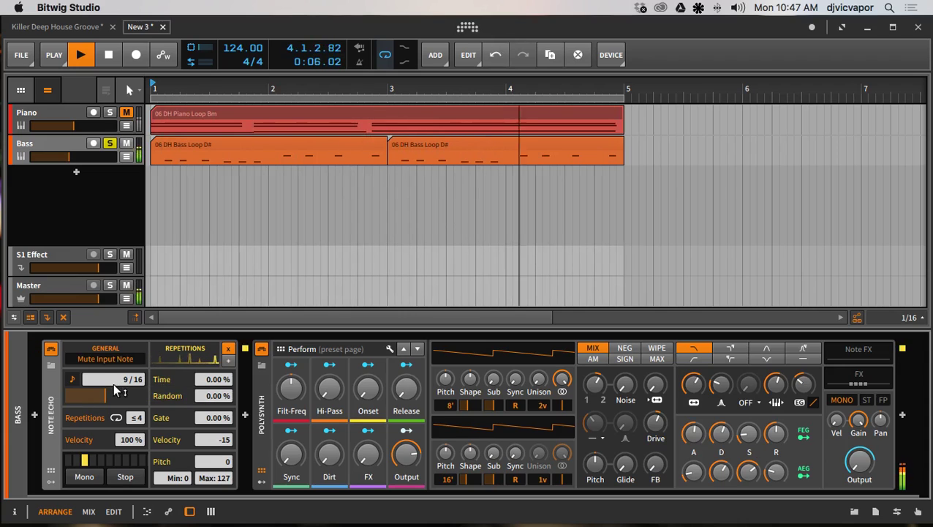
{"action": "scroll", "coordinate": [115, 387], "scroll_direction": "up", "scroll_amount": 2}
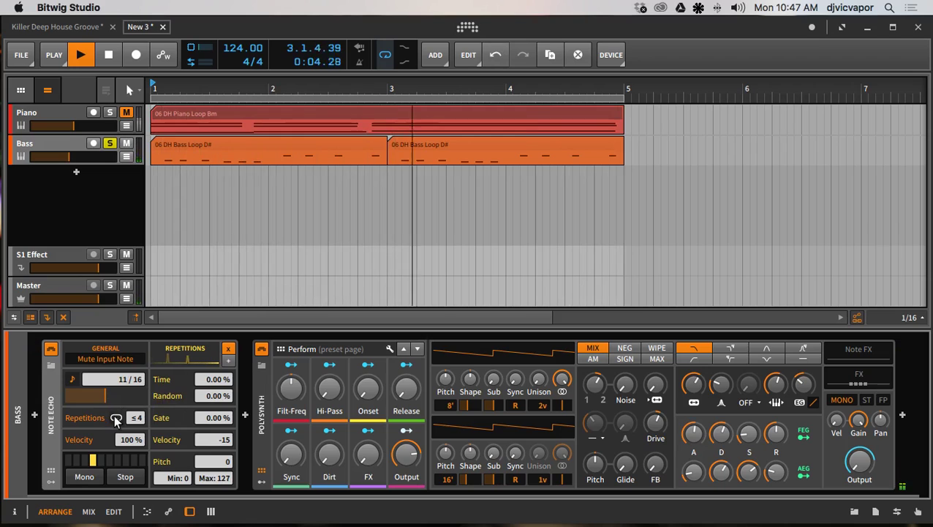
Lower the sync delay to 2/16 and try endless repetition and Mono, turning both options off again
{"action": "left_click", "coordinate": [115, 418]}
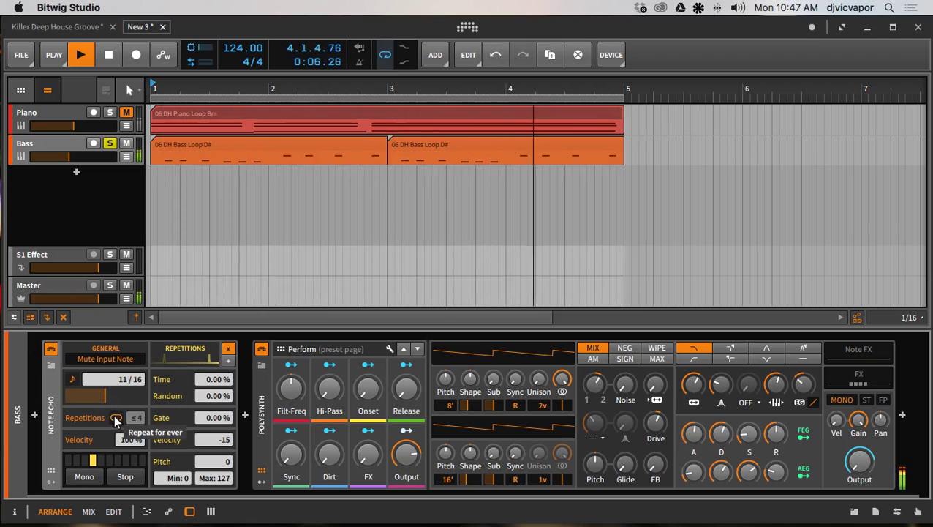
{"action": "left_click_drag", "start_coordinate": [110, 379], "coordinate": [116, 400]}
{"action": "left_click", "coordinate": [115, 417]}
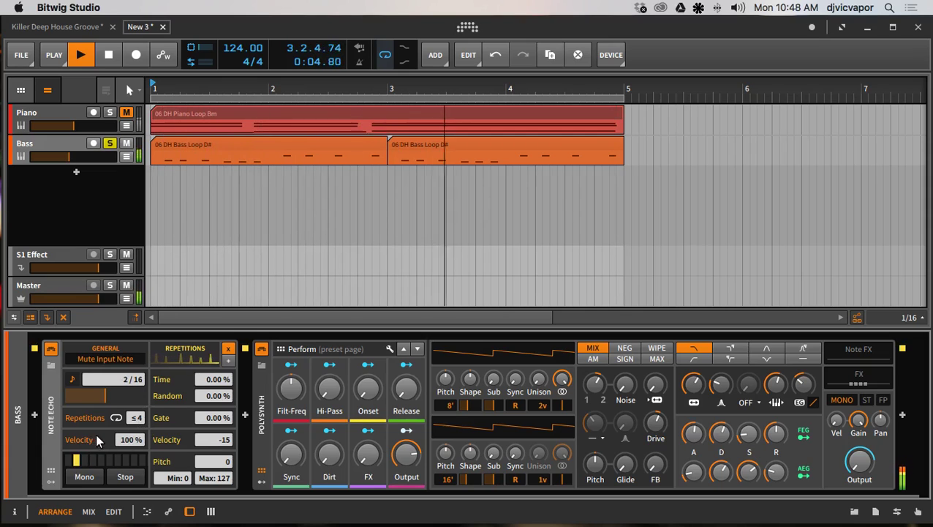
{"action": "left_click", "coordinate": [89, 476]}
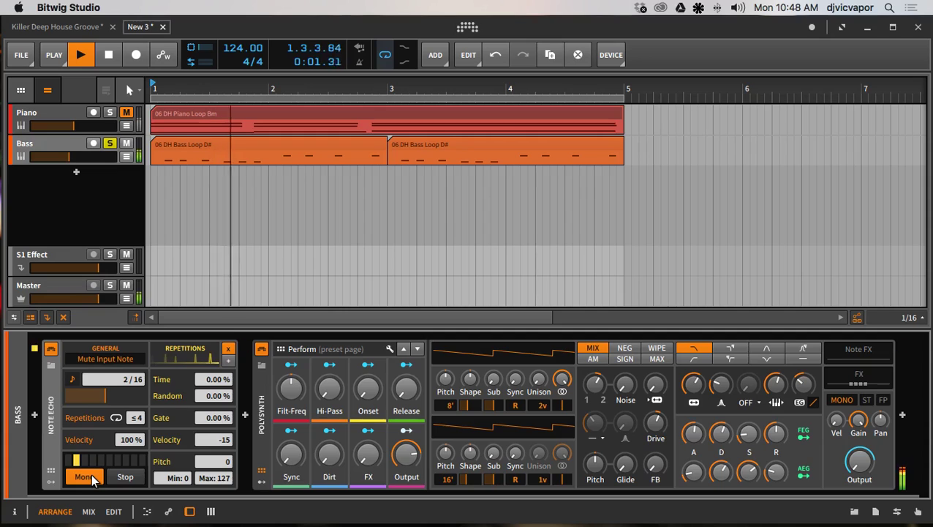
{"action": "left_click", "coordinate": [86, 477]}
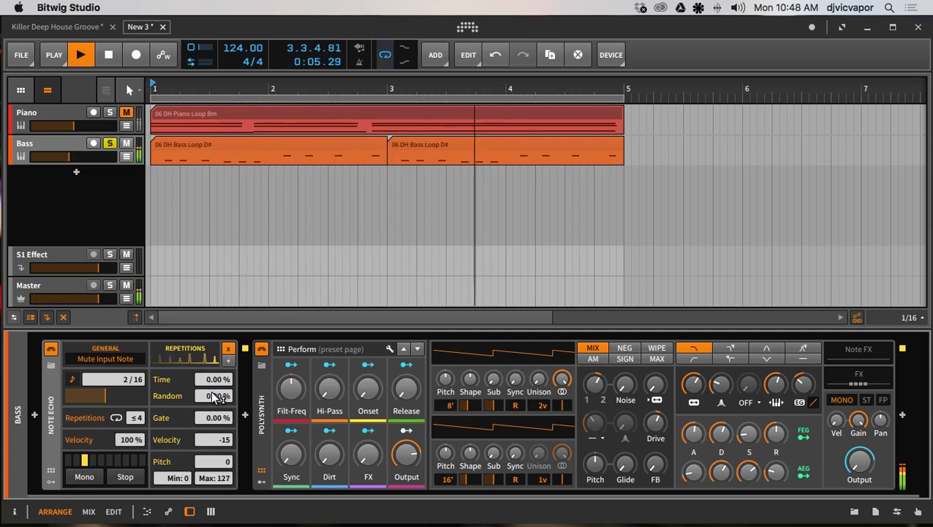
Try repetition Random at 99.5% and Gate at 100%, resetting both to 0%, with the sync delay at 5/16
{"action": "left_click_drag", "start_coordinate": [216, 397], "coordinate": [216, 353]}
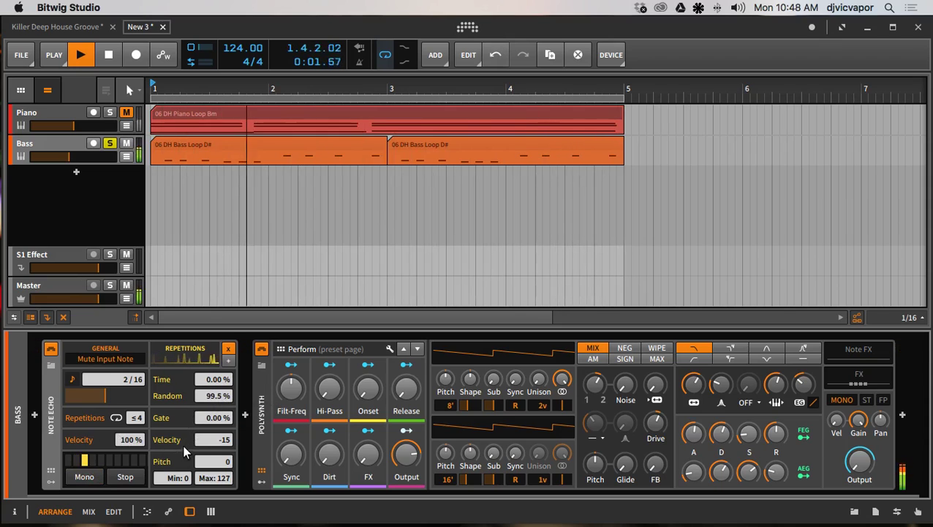
{"action": "mouse_move", "coordinate": [214, 395]}
{"action": "left_mouse_down"}
{"action": "mouse_move", "coordinate": [214, 439]}
{"action": "mouse_move", "coordinate": [213, 399]}
{"action": "mouse_move", "coordinate": [214, 408]}
{"action": "left_mouse_up"}
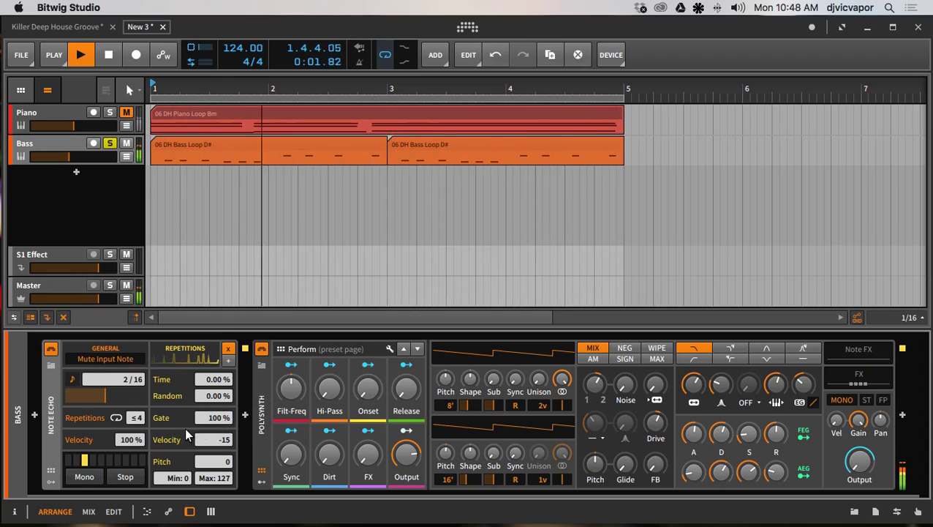
{"action": "left_click_drag", "start_coordinate": [117, 379], "coordinate": [117, 368]}
{"action": "left_click_drag", "start_coordinate": [214, 417], "coordinate": [214, 484]}
Set the repetition Pitch to 4 within a range of Min 40 to Max 45, briefly trying endless repetition
{"action": "left_click_drag", "start_coordinate": [216, 417], "coordinate": [176, 452]}
{"action": "left_click_drag", "start_coordinate": [215, 479], "coordinate": [215, 515]}
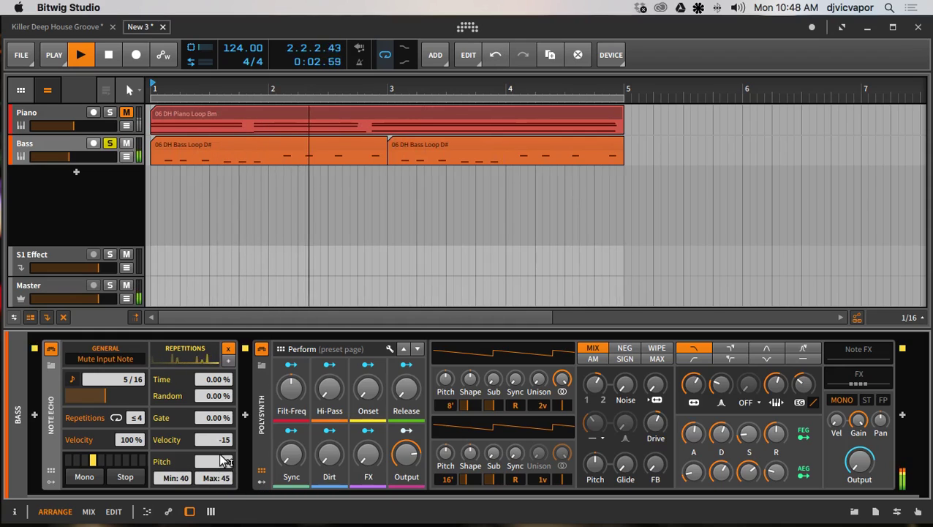
{"action": "left_click_drag", "start_coordinate": [223, 467], "coordinate": [223, 480]}
{"action": "left_click", "coordinate": [119, 415]}
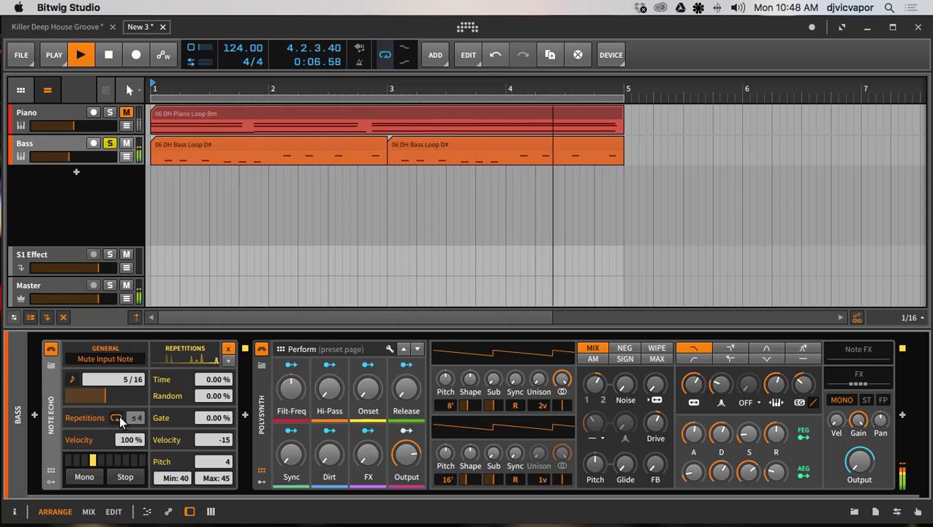
{"action": "left_click", "coordinate": [117, 415]}
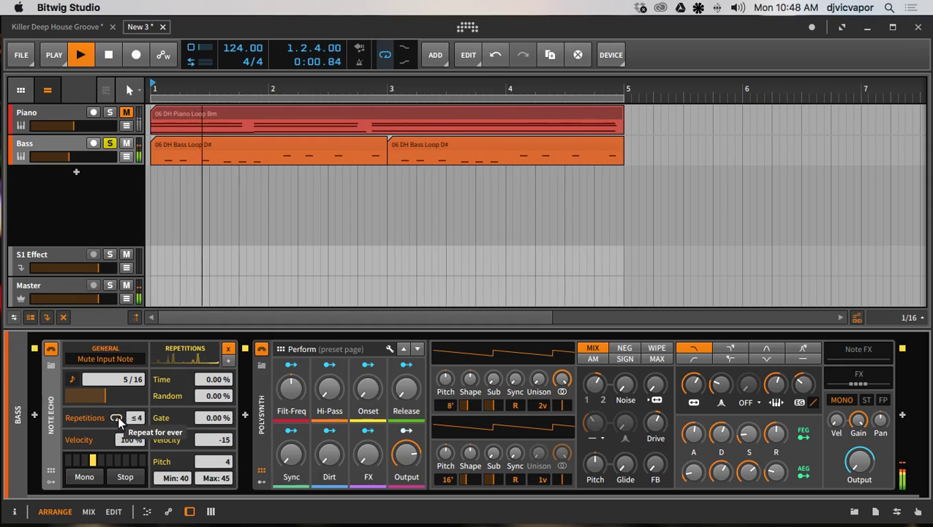
Set the maximum repetitions to 15 and reset the repetition Pitch to 0 with a range of Min 0 to Max 127
{"action": "left_click_drag", "start_coordinate": [133, 417], "coordinate": [129, 392]}
{"action": "left_click_drag", "start_coordinate": [212, 461], "coordinate": [189, 522]}
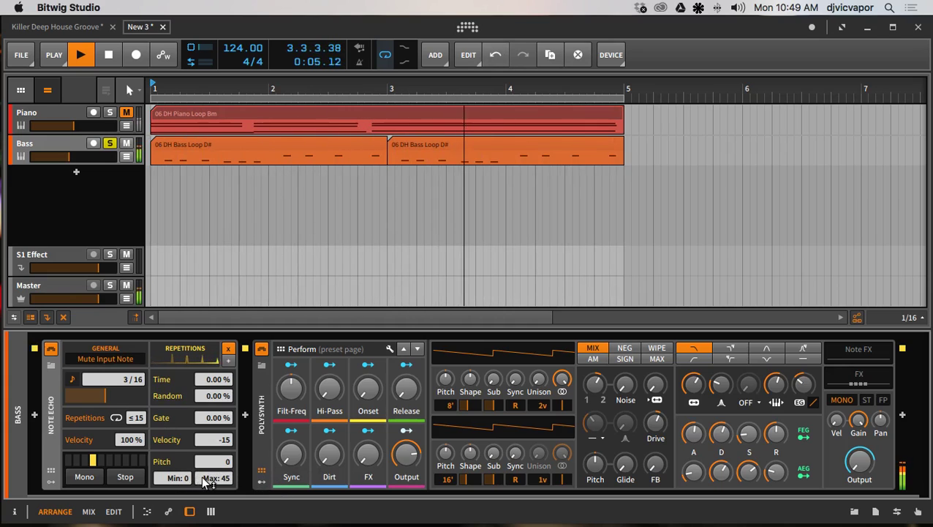
{"action": "left_click_drag", "start_coordinate": [217, 477], "coordinate": [187, 439]}
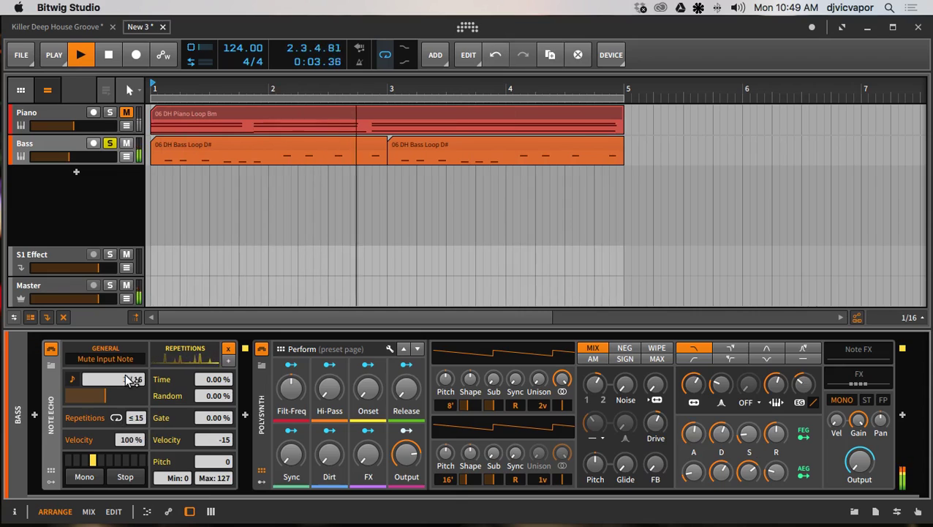
Raise Note Echo's sync delay to 16/16 and stop playback
{"action": "mouse_move", "coordinate": [121, 379]}
{"action": "left_mouse_down"}
{"action": "mouse_move", "coordinate": [121, 358]}
{"action": "mouse_move", "coordinate": [121, 373]}
{"action": "mouse_move", "coordinate": [121, 361]}
{"action": "mouse_move", "coordinate": [109, 377]}
{"action": "left_mouse_up"}
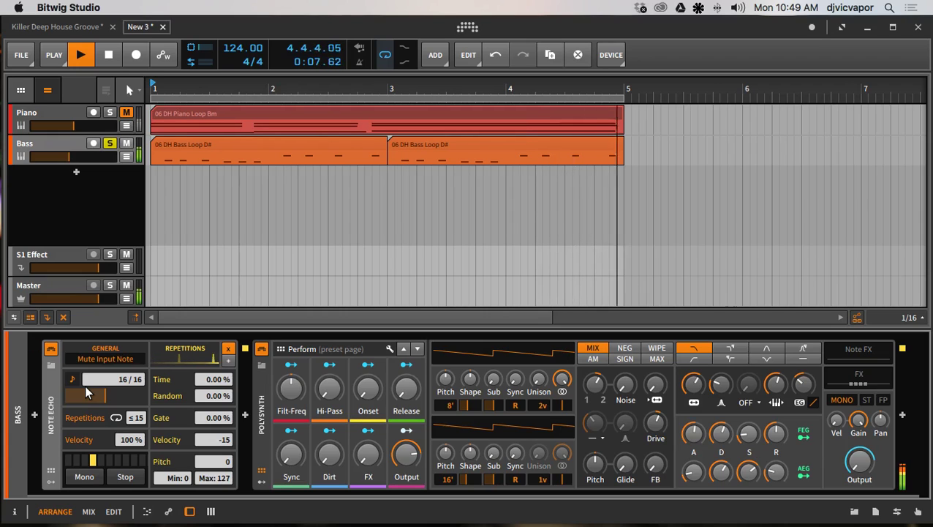
{"action": "key", "text": "space"}
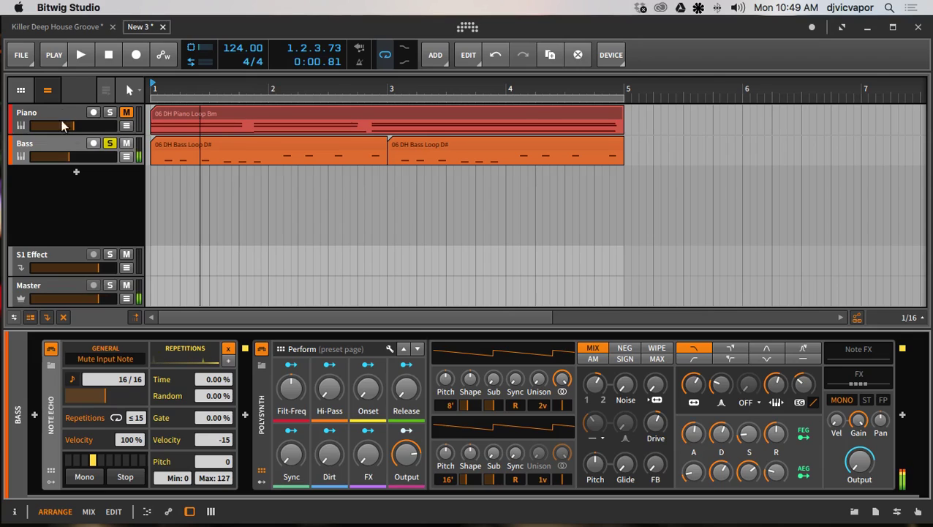
Set the Bass track's volume to about -15.6 dB and deactivate the Note Echo device
{"action": "left_click_drag", "start_coordinate": [64, 160], "coordinate": [63, 160]}
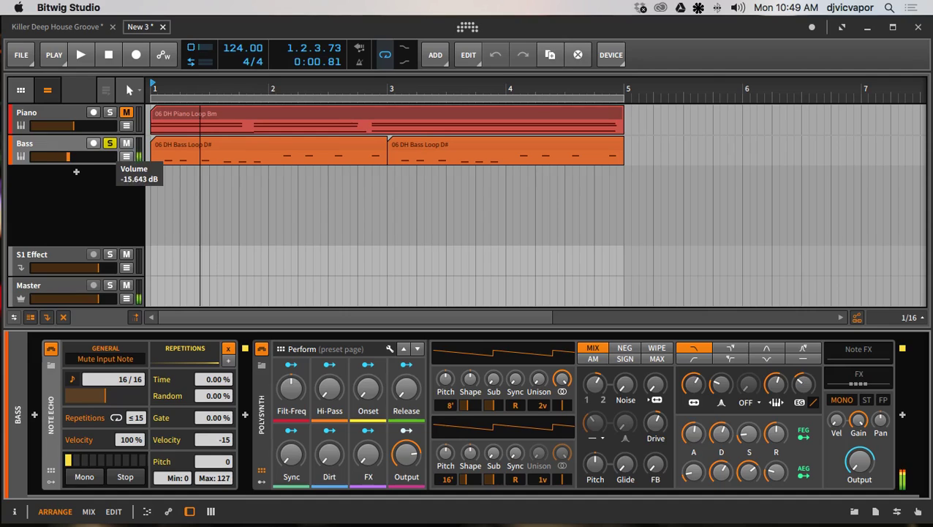
{"action": "left_click_drag", "start_coordinate": [67, 156], "coordinate": [67, 156]}
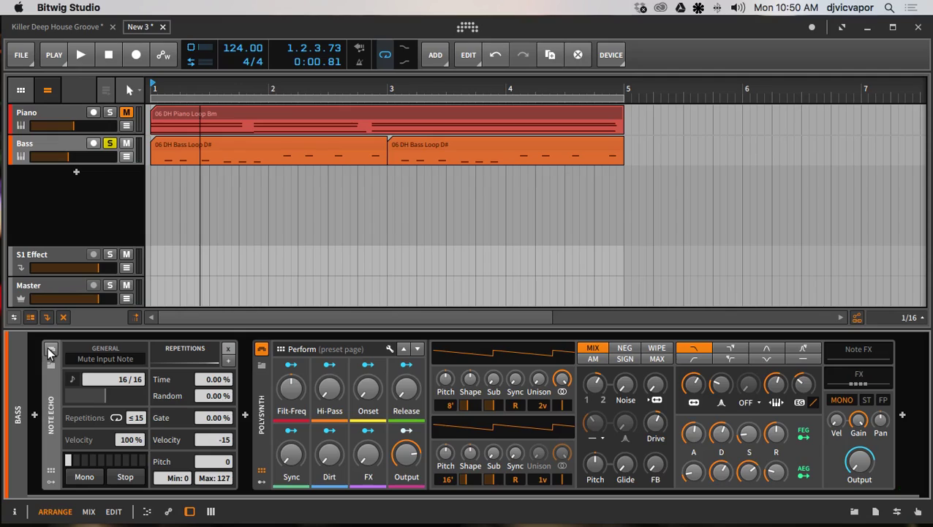
{"action": "key", "text": "super+Tab"}
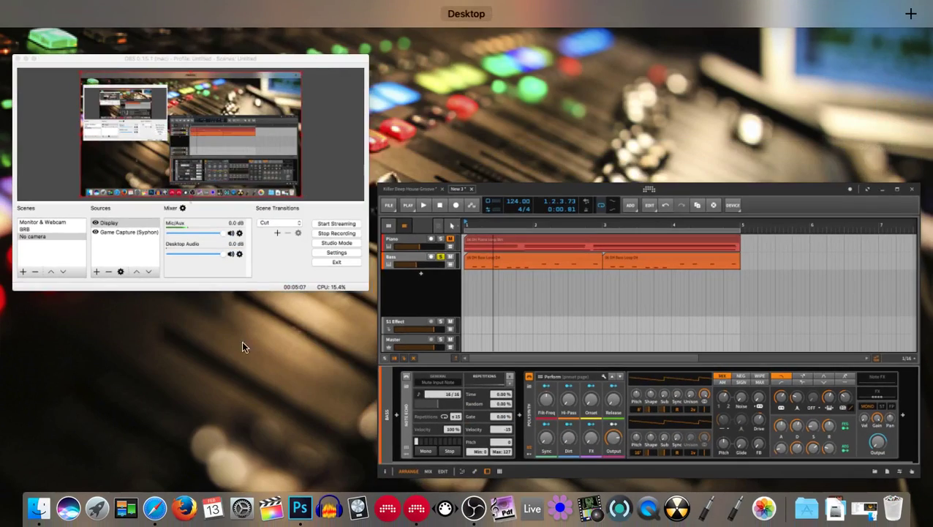